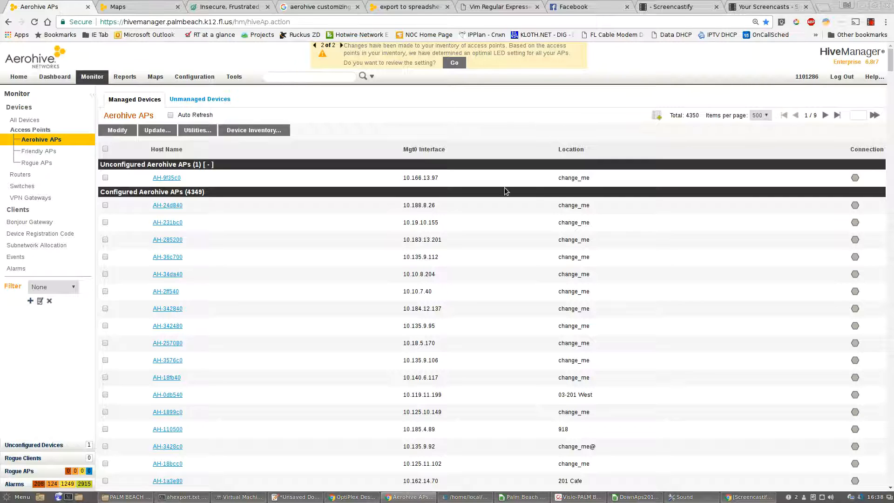
Add the Uptime column to the Aerohive APs table and save the column layout.
{"action": "left_click", "coordinate": [657, 117]}
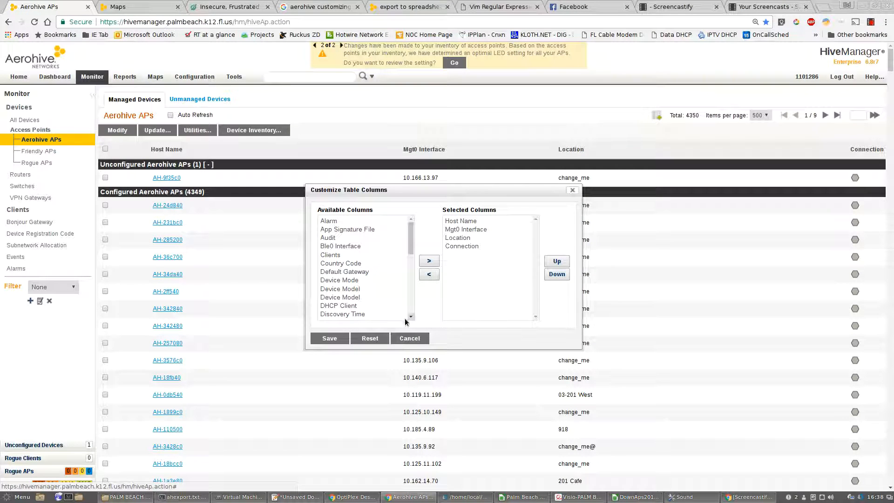
{"action": "left_click_drag", "start_coordinate": [411, 249], "coordinate": [411, 307]}
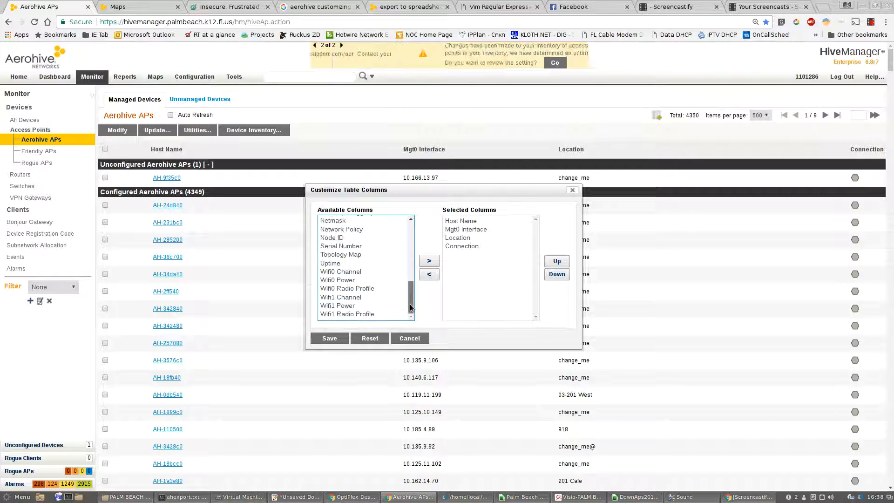
{"action": "left_click", "coordinate": [332, 263]}
{"action": "left_click", "coordinate": [426, 263]}
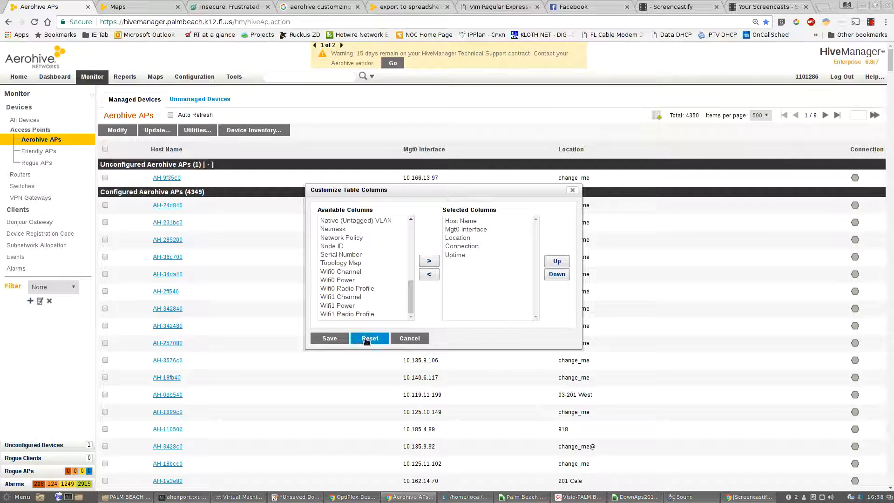
{"action": "left_click", "coordinate": [339, 339]}
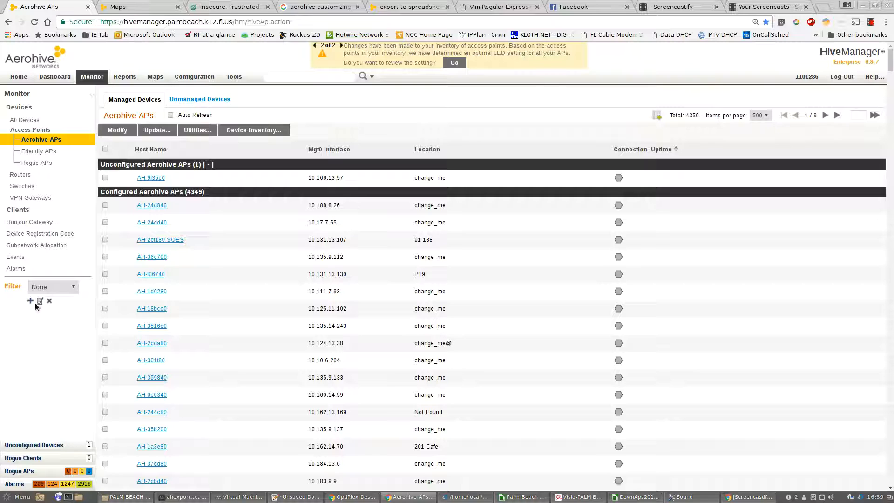
Reload the Aerohive APs list and export the device inventory of the first five configured APs as a CSV file in Downloads.
{"action": "left_click", "coordinate": [29, 140]}
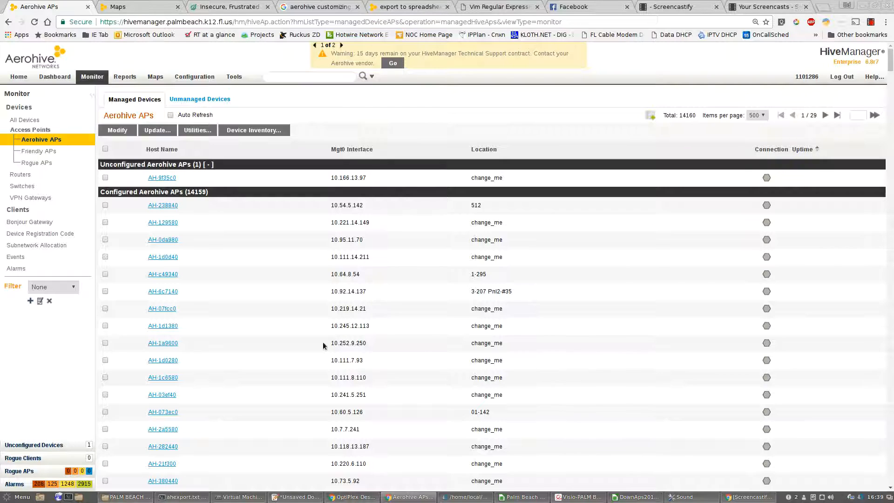
{"action": "left_click", "coordinate": [105, 206]}
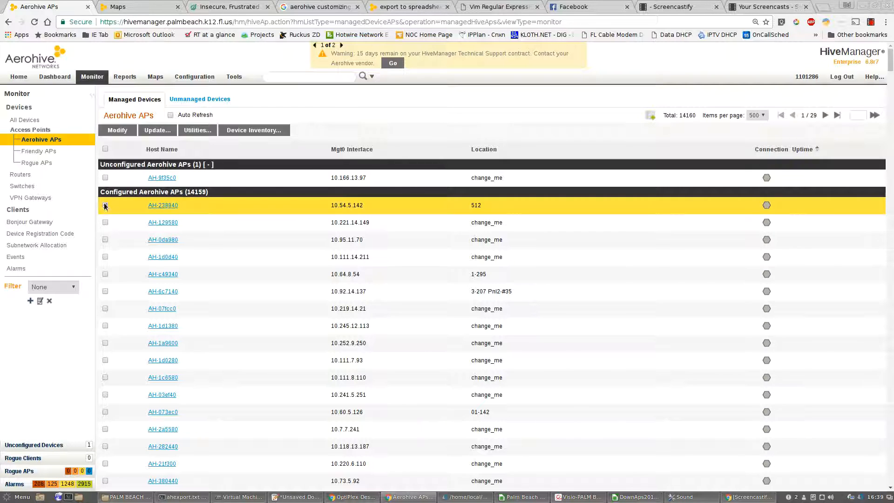
{"action": "left_click", "coordinate": [105, 274], "text": "shift"}
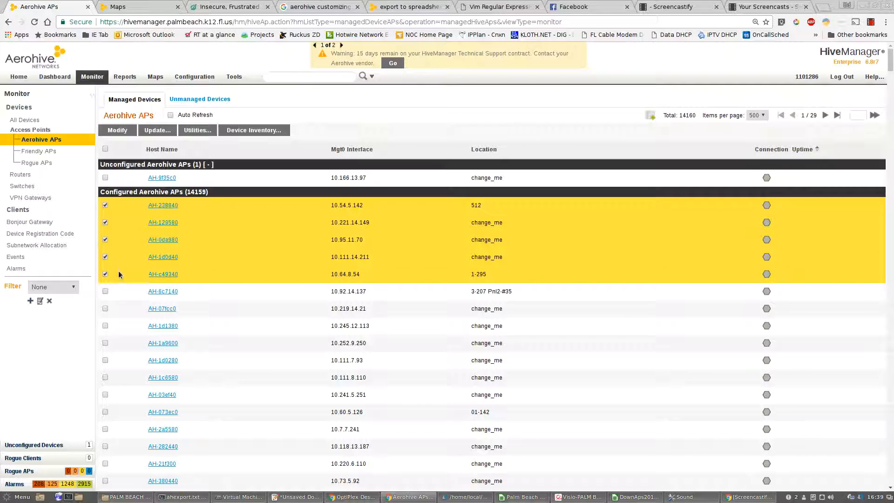
{"action": "left_click", "coordinate": [247, 130]}
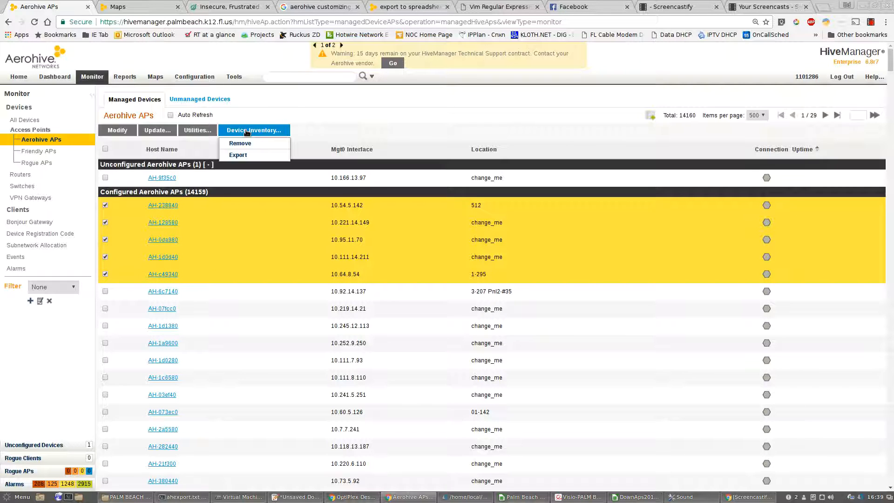
{"action": "left_click", "coordinate": [244, 155]}
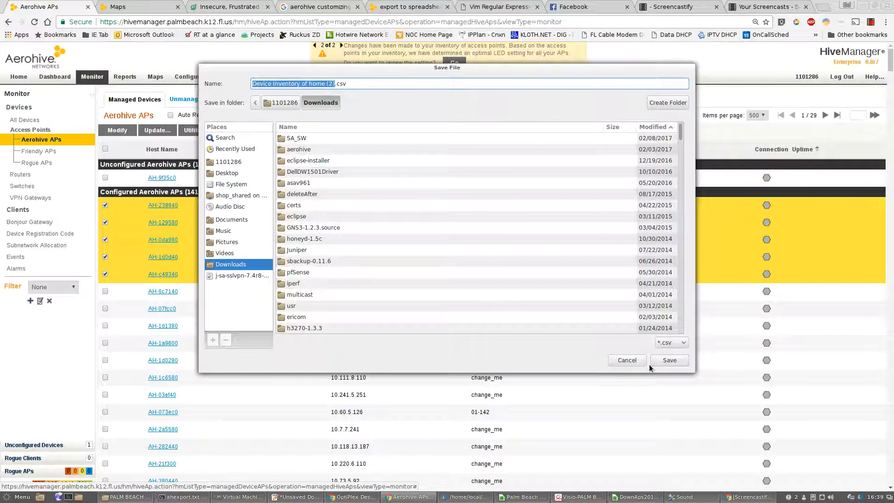
{"action": "left_click", "coordinate": [669, 360]}
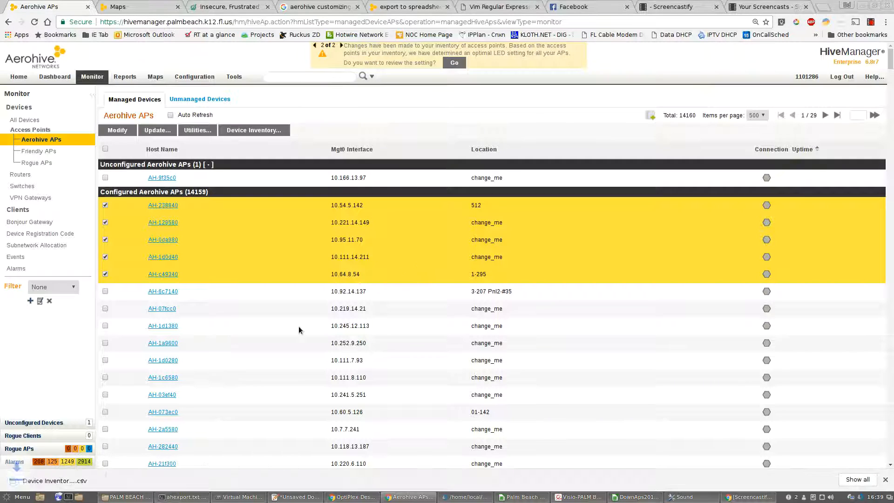
Open the downloaded Device Inventory CSV in LibreOffice Calc, accepting the text import settings.
{"action": "left_click", "coordinate": [96, 480]}
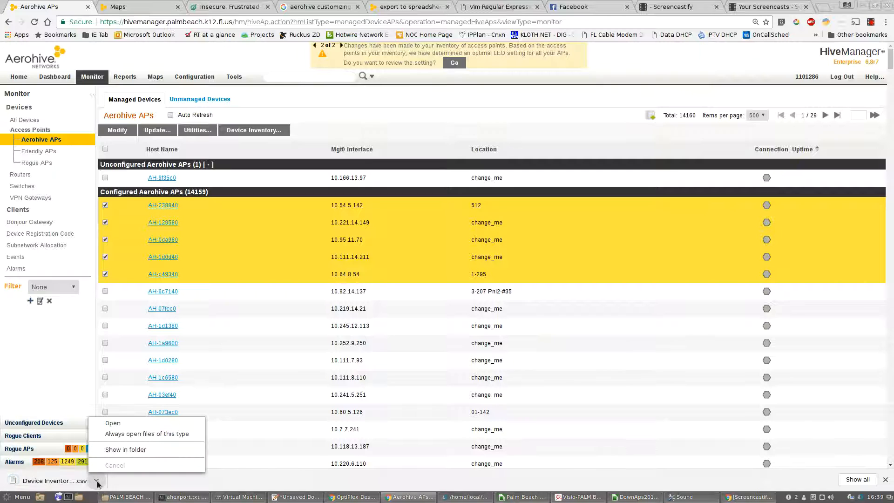
{"action": "left_click", "coordinate": [119, 424]}
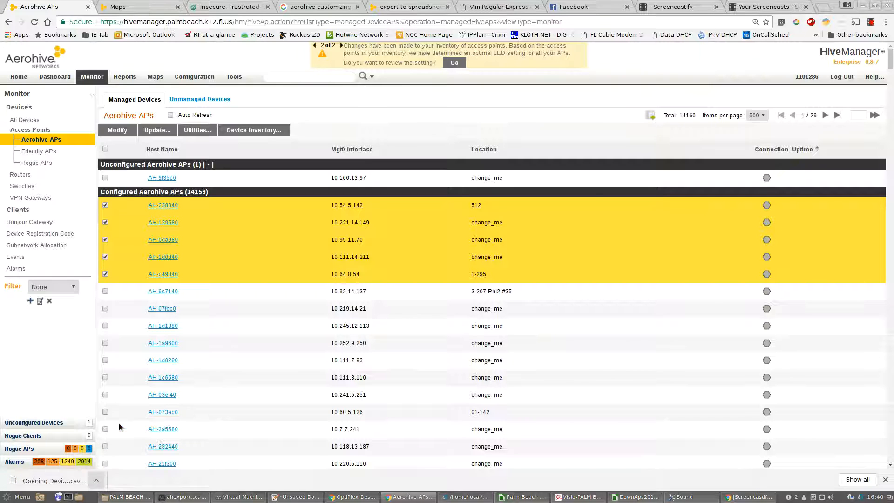
{"action": "left_click", "coordinate": [471, 368]}
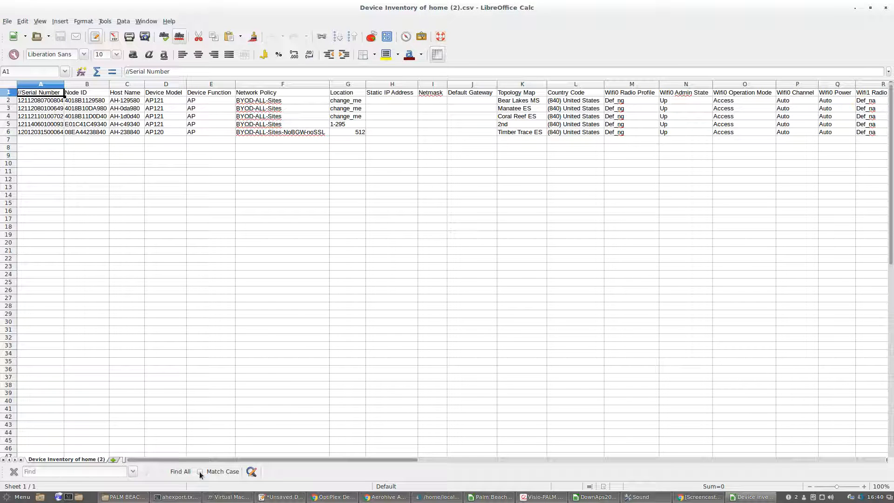
Widen the Topology Map column in the exported inventory spreadsheet.
{"action": "left_click", "coordinate": [394, 497]}
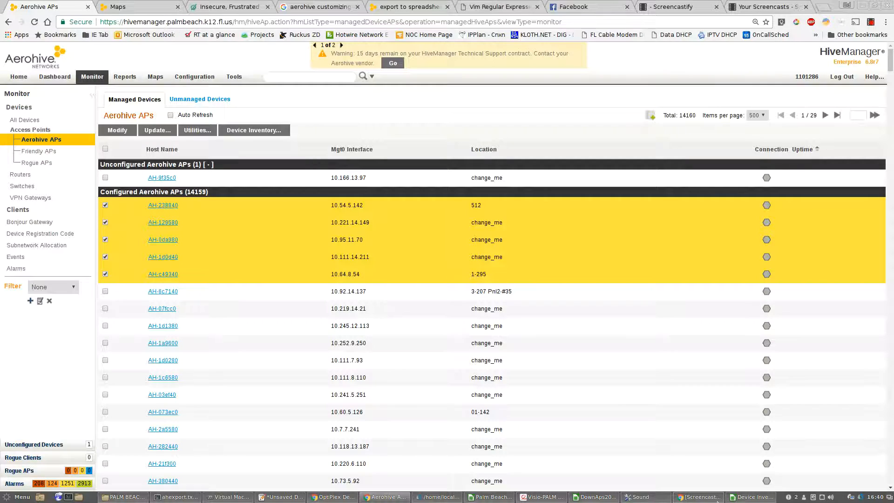
{"action": "left_click", "coordinate": [751, 496]}
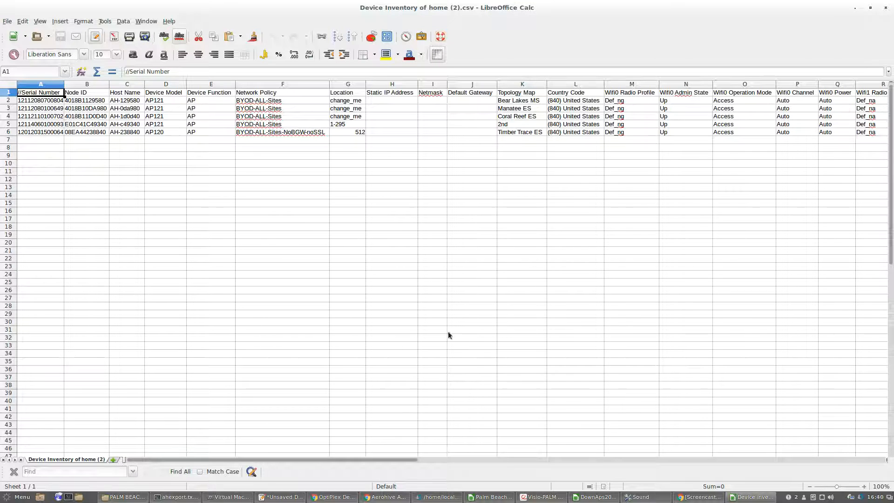
{"action": "left_click_drag", "start_coordinate": [370, 457], "coordinate": [287, 463]}
{"action": "left_click_drag", "start_coordinate": [604, 83], "coordinate": [584, 84]}
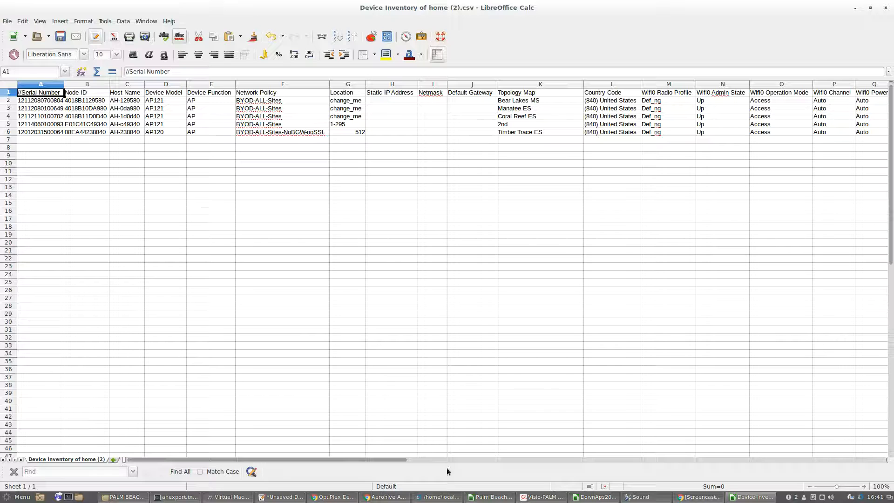
Switch back to HiveManager and add the Topology Map column to the Aerohive APs table, saving the layout.
{"action": "left_click", "coordinate": [391, 497]}
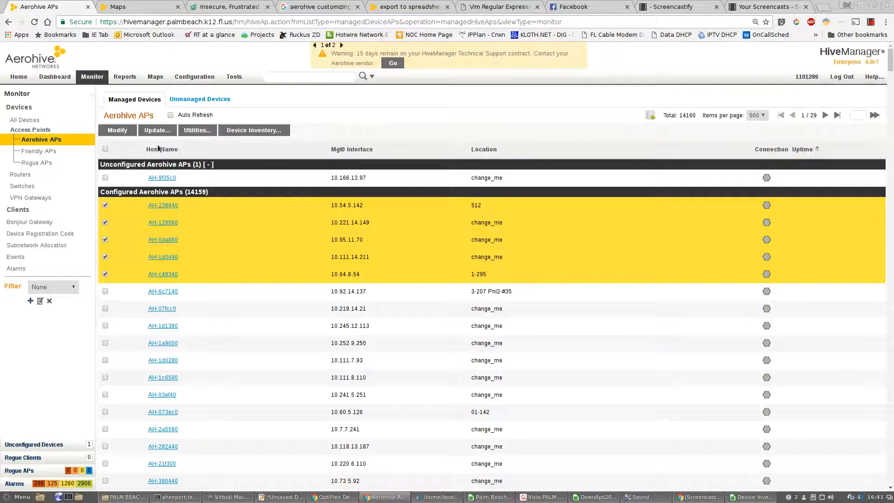
{"action": "left_click", "coordinate": [650, 115]}
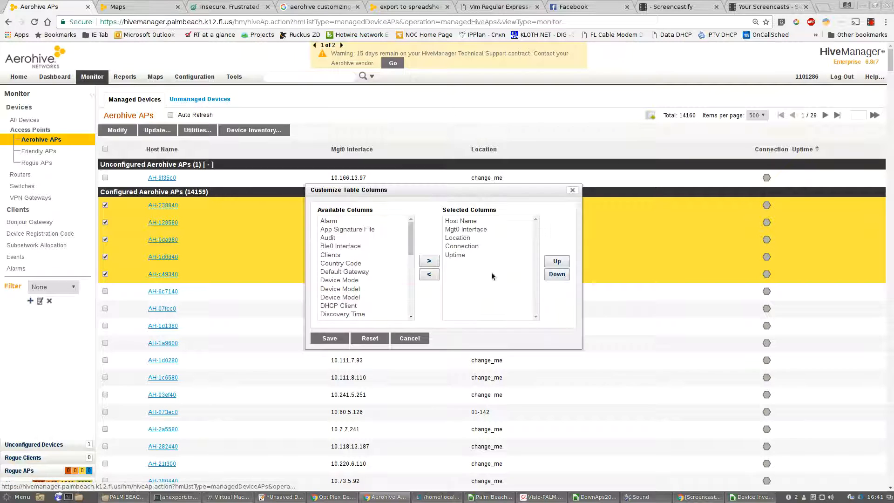
{"action": "left_click_drag", "start_coordinate": [411, 249], "coordinate": [408, 308]}
{"action": "left_click", "coordinate": [349, 263]}
{"action": "left_click", "coordinate": [429, 260]}
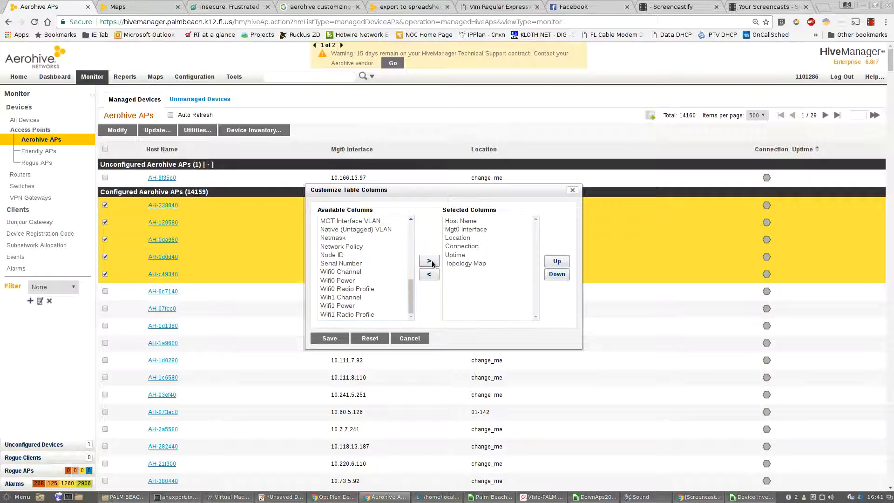
{"action": "left_click", "coordinate": [331, 340]}
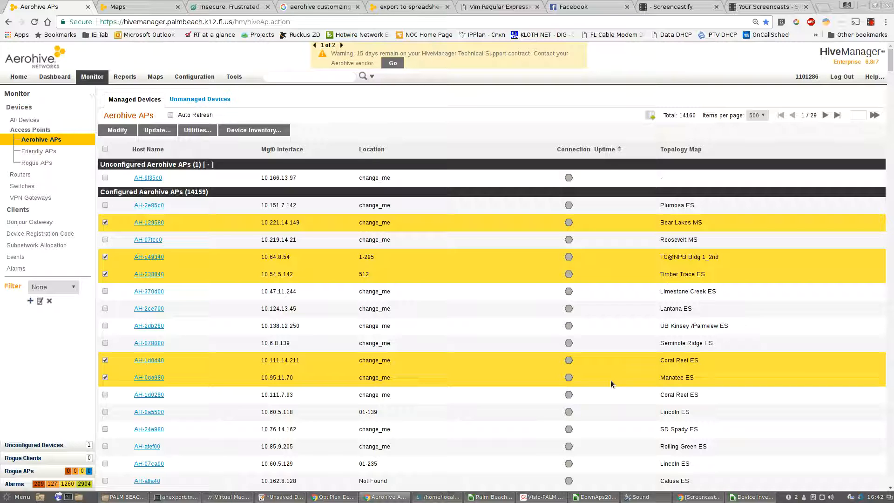
Check the exported spreadsheet again, then highlight the first nine configured AP rows in HiveManager as text.
{"action": "left_click", "coordinate": [765, 498]}
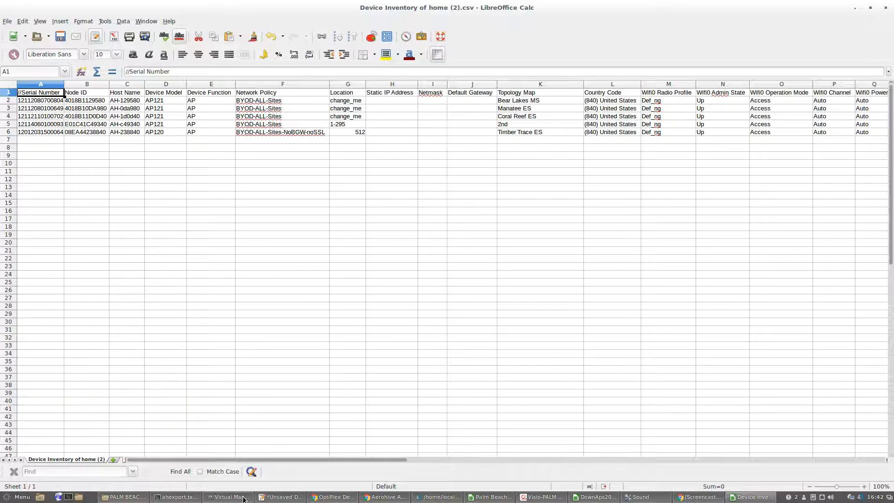
{"action": "left_click", "coordinate": [384, 498]}
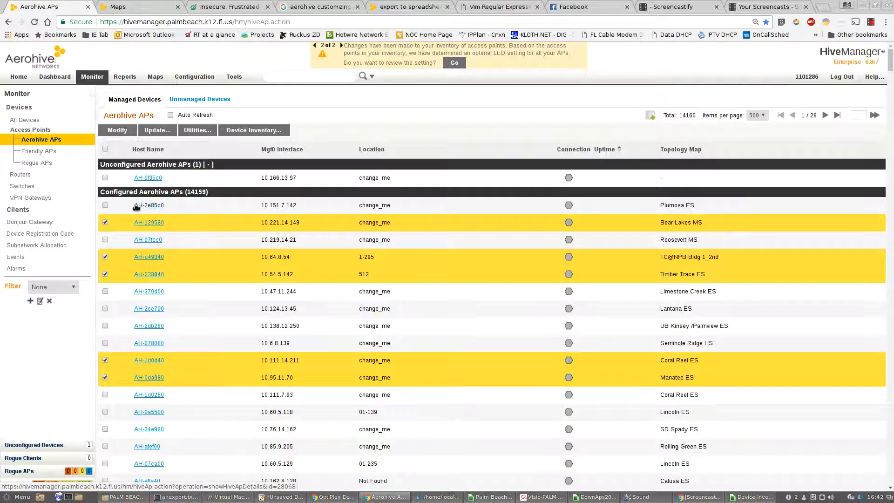
{"action": "left_click_drag", "start_coordinate": [132, 205], "coordinate": [726, 347]}
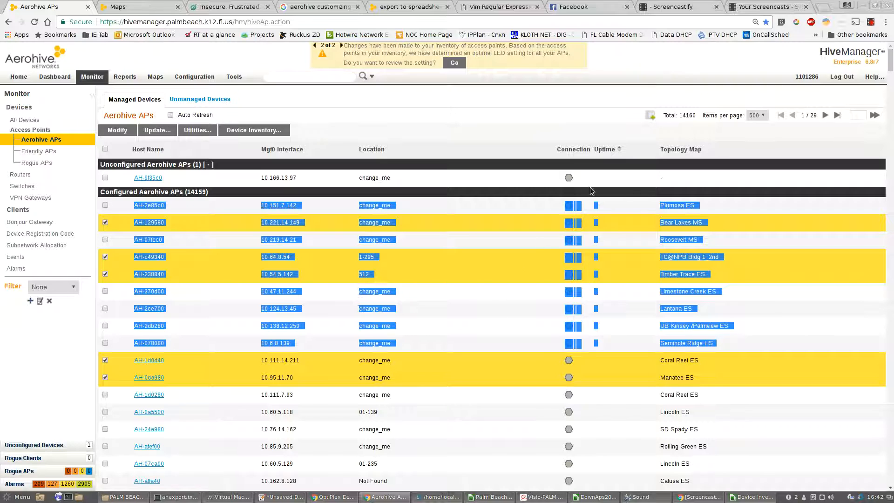
Remove the Location and Connection columns from the AP table, move Uptime below Topology Map, and save the layout.
{"action": "left_click", "coordinate": [651, 117]}
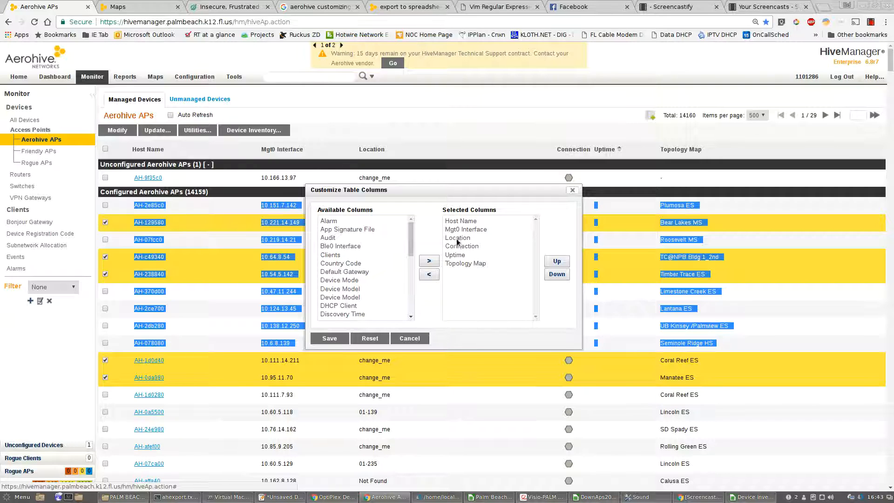
{"action": "left_click", "coordinate": [459, 238]}
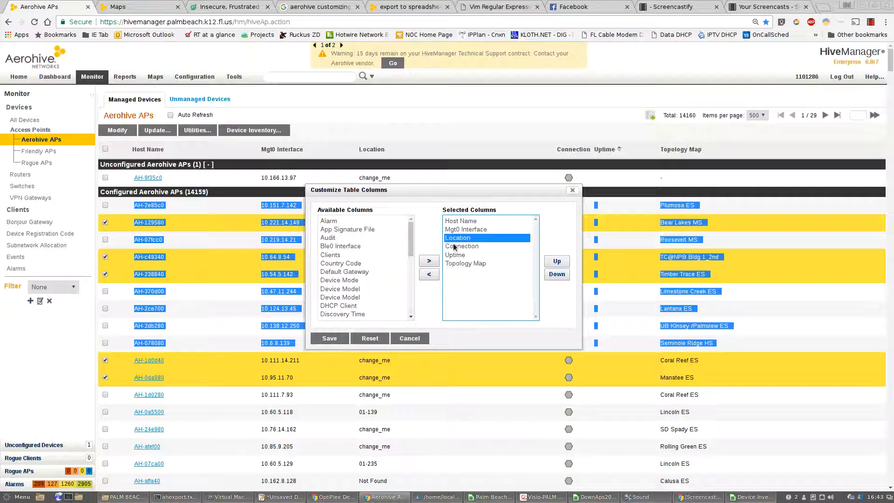
{"action": "left_click", "coordinate": [429, 274]}
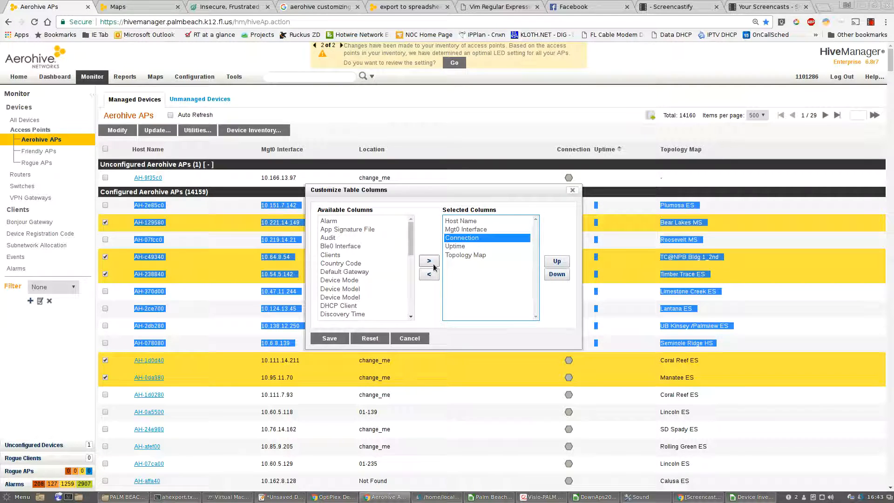
{"action": "left_click", "coordinate": [460, 246]}
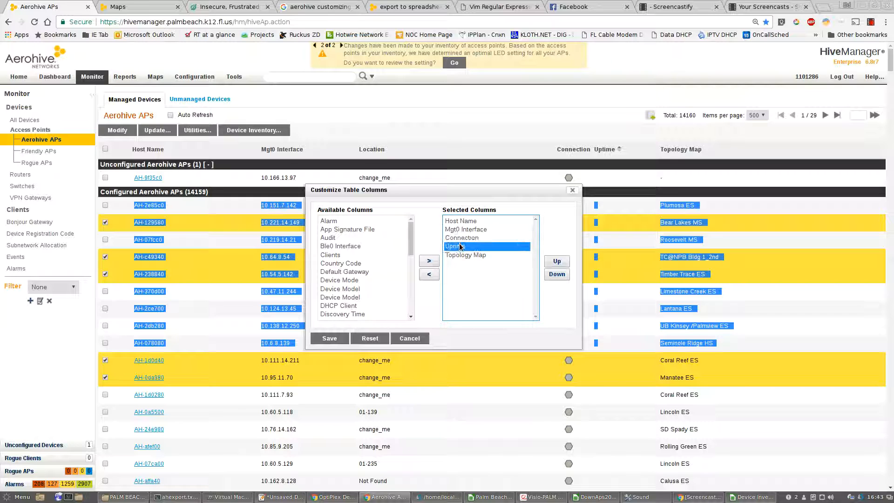
{"action": "left_click", "coordinate": [550, 275]}
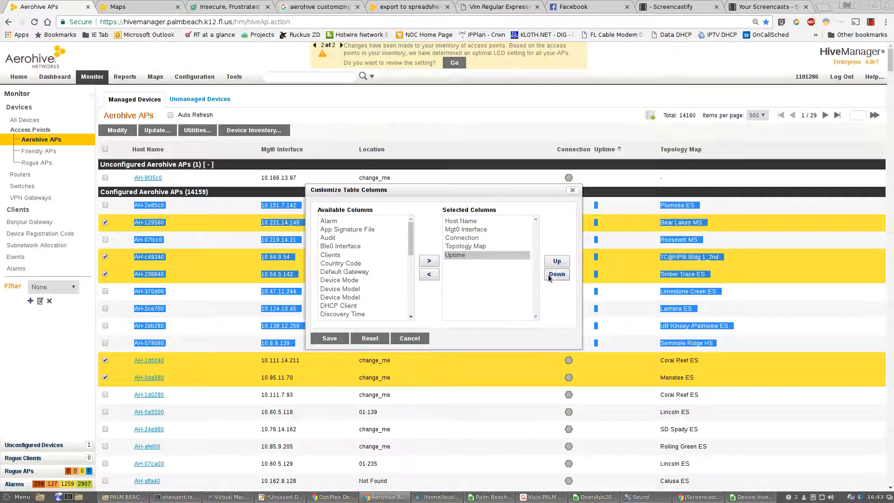
{"action": "left_click", "coordinate": [454, 239]}
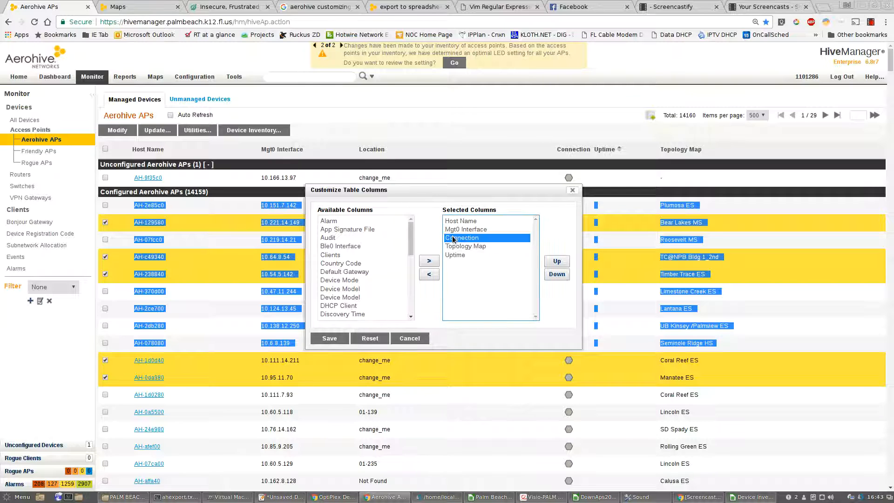
{"action": "left_click", "coordinate": [428, 275]}
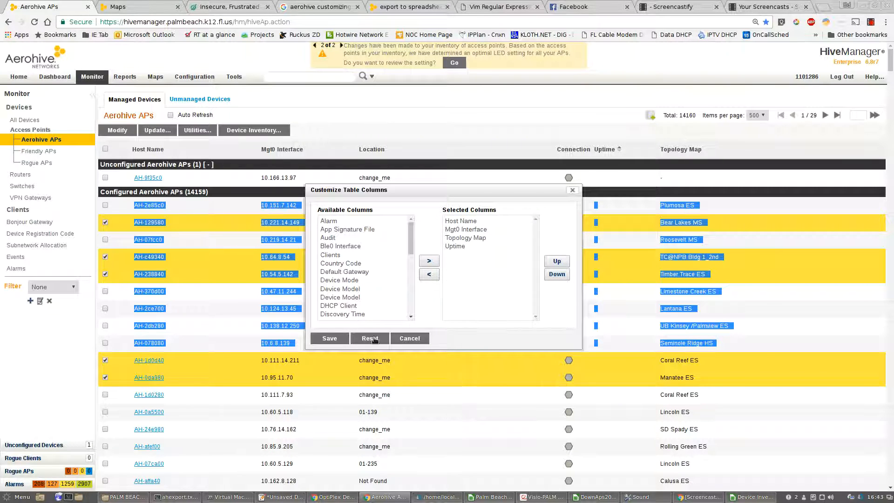
{"action": "left_click", "coordinate": [329, 339]}
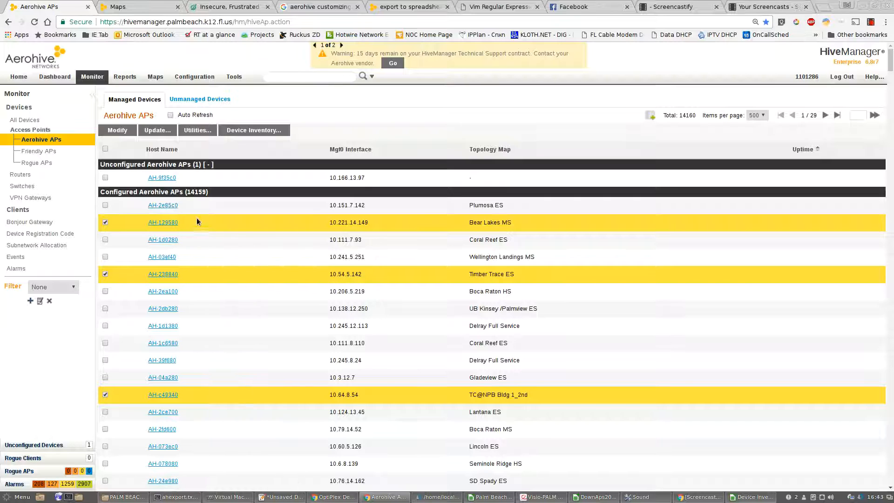
Copy the text of the first seven configured AP rows, from AH-2e85c0 through AH-2db280, including the Uptime column.
{"action": "left_click_drag", "start_coordinate": [144, 205], "coordinate": [544, 314]}
{"action": "left_click_drag", "start_coordinate": [764, 311], "coordinate": [815, 308]}
{"action": "key", "text": "ctrl+c"}
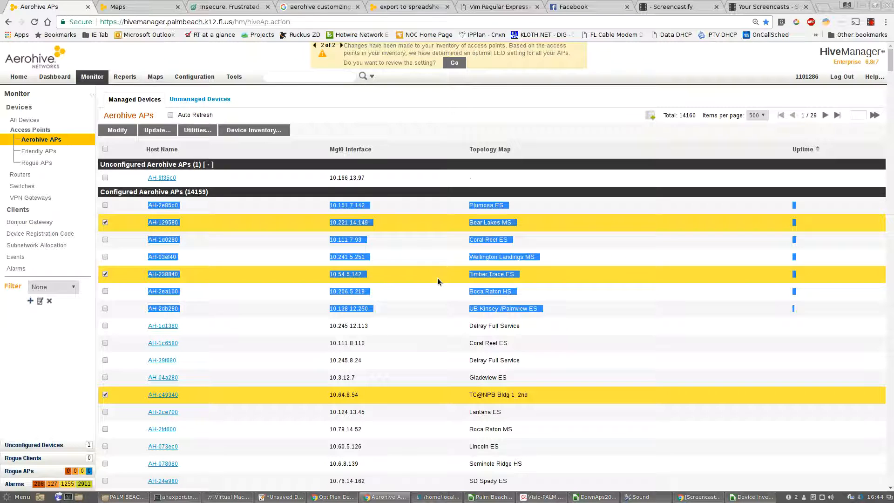
Switch to the terminal and save ahexport.txt in Vim.
{"action": "left_click", "coordinate": [179, 497]}
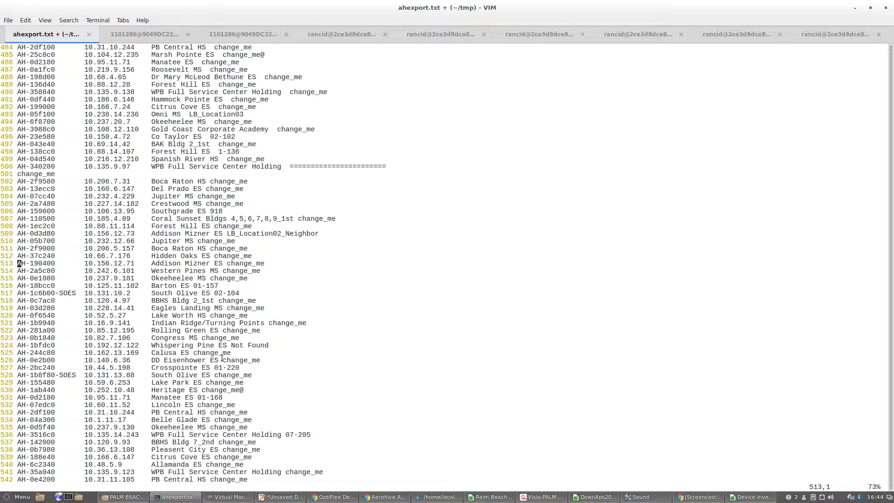
{"action": "type", "text": ":q"}
{"action": "key", "text": "BackSpace"}
{"action": "type", "text": "w"}
{"action": "key", "text": "Return"}
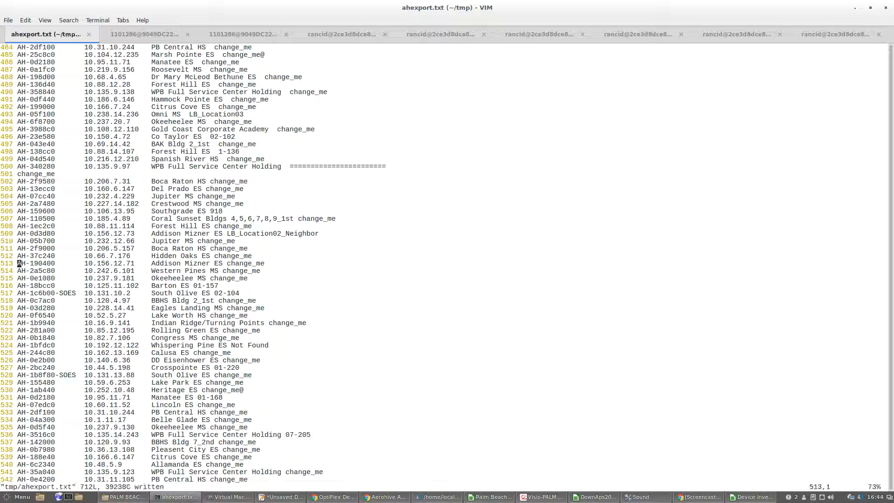
Quit Vim for ahexport.txt and open tmp/example.txt as a new file in Vim.
{"action": "type", "text": ":q"}
{"action": "key", "text": "Return"}
{"action": "key", "text": "Up"}
{"action": "key", "text": "BackSpace"}
{"action": "key", "text": "BackSpace"}
{"action": "key", "text": "BackSpace"}
{"action": "key", "text": "BackSpace"}
{"action": "key", "text": "BackSpace"}
{"action": "key", "text": "BackSpace"}
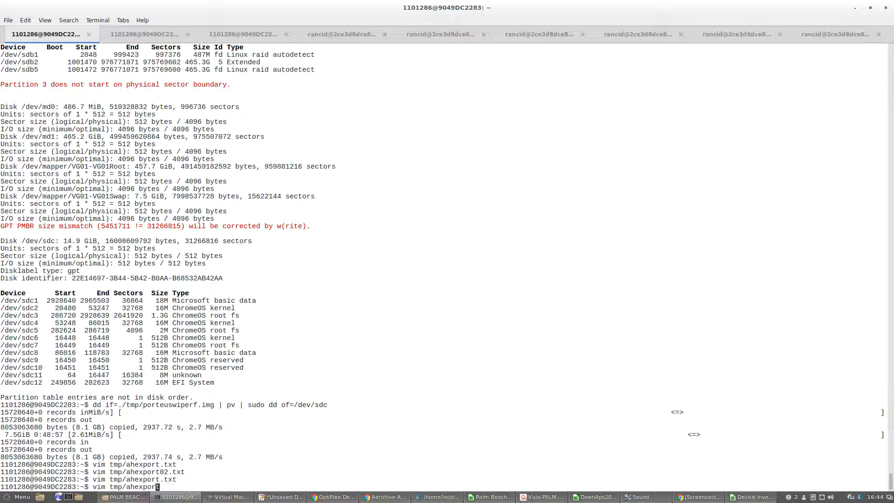
{"action": "key", "text": "BackSpace"}
{"action": "key", "text": "BackSpace"}
{"action": "key", "text": "BackSpace"}
{"action": "key", "text": "BackSpace"}
{"action": "key", "text": "BackSpace"}
{"action": "key", "text": "BackSpace"}
{"action": "type", "text": "example.txt"}
{"action": "key", "text": "Return"}
Paste the copied AP rows into example.txt and switch back to HiveManager in the browser.
{"action": "key", "text": "i"}
{"action": "key", "text": "ctrl+shift+v"}
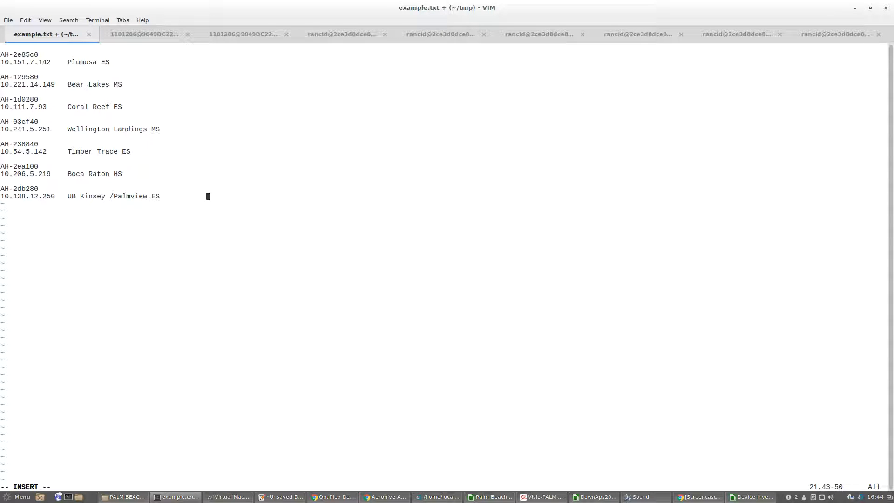
{"action": "key", "text": "alt+Tab"}
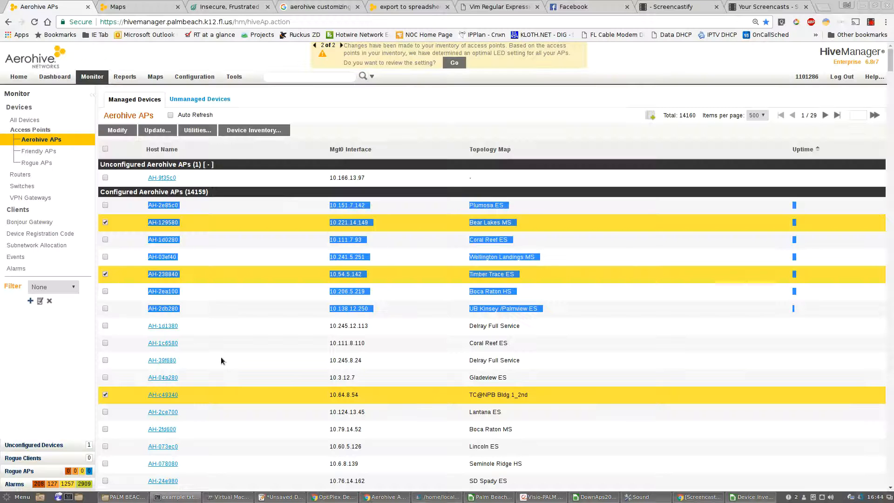
Go to page 2 of the AP list, find where uptime values begin, and highlight the last few rows without one.
{"action": "left_click", "coordinate": [825, 115]}
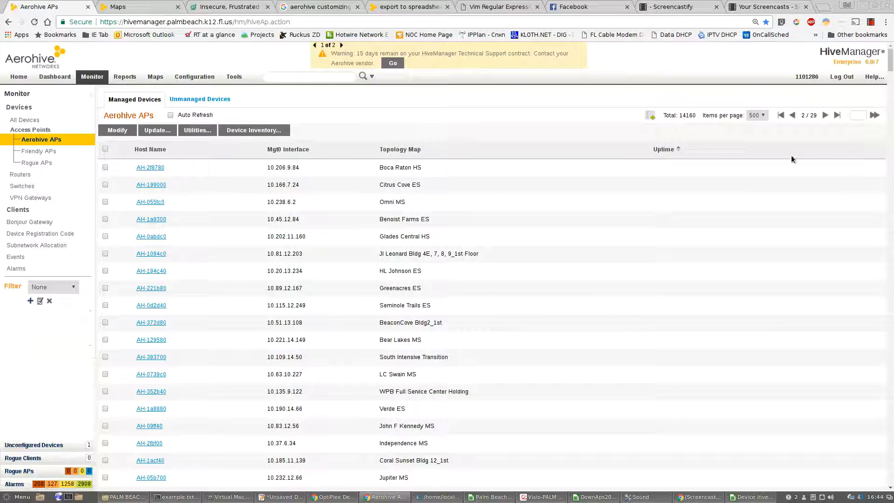
{"action": "left_click_drag", "start_coordinate": [890, 61], "coordinate": [891, 246]}
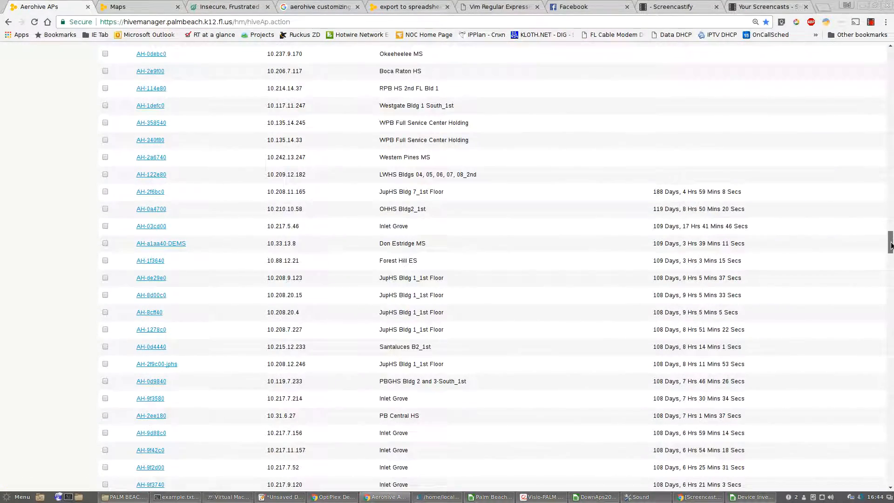
{"action": "left_click_drag", "start_coordinate": [891, 245], "coordinate": [891, 238]}
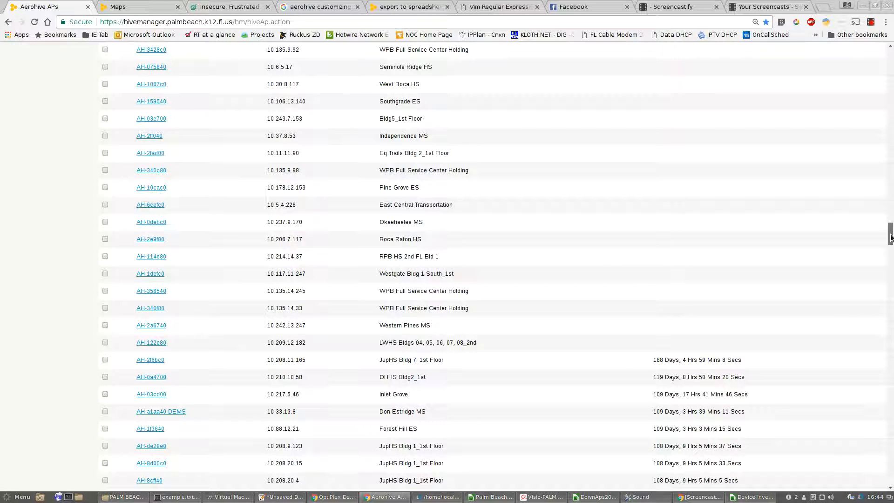
{"action": "left_click_drag", "start_coordinate": [481, 343], "coordinate": [391, 265]}
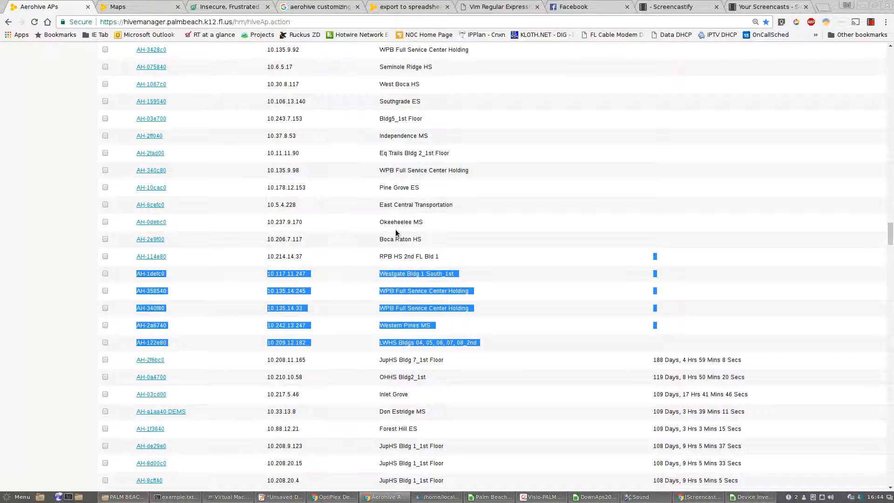
Search page 2 of the AP list for 1d0d8 and return to the start of the table.
{"action": "scroll", "coordinate": [396, 230], "scroll_direction": "up", "scroll_amount": 5}
{"action": "key", "text": "ctrl+f"}
{"action": "type", "text": "1d0d8"}
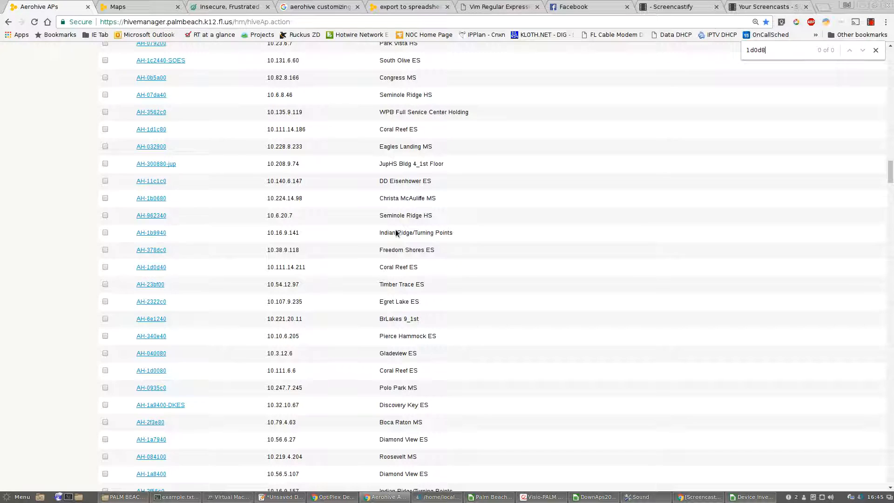
{"action": "left_click_drag", "start_coordinate": [890, 173], "coordinate": [889, 61]}
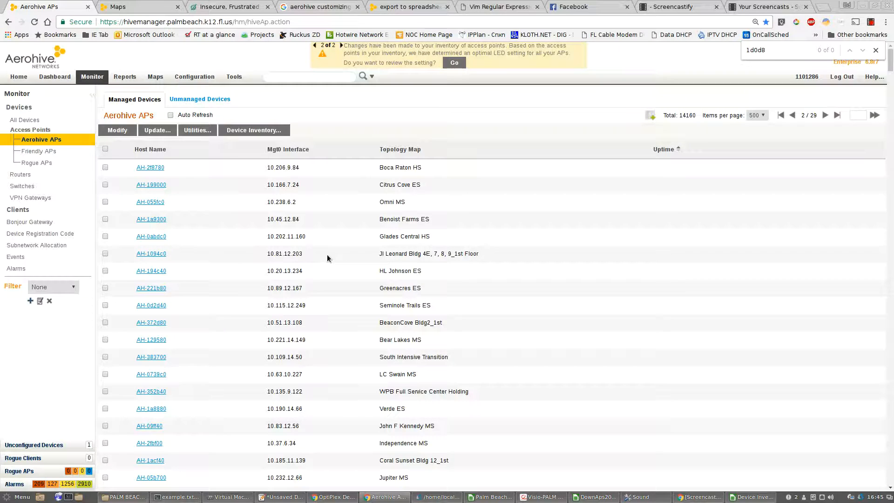
{"action": "scroll", "coordinate": [327, 254], "scroll_direction": "down", "scroll_amount": 1}
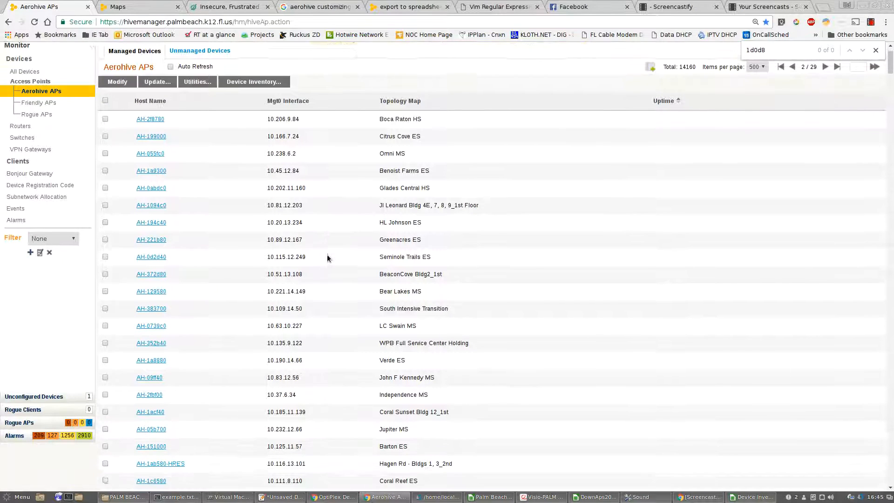
{"action": "scroll", "coordinate": [326, 258], "scroll_direction": "up", "scroll_amount": 1}
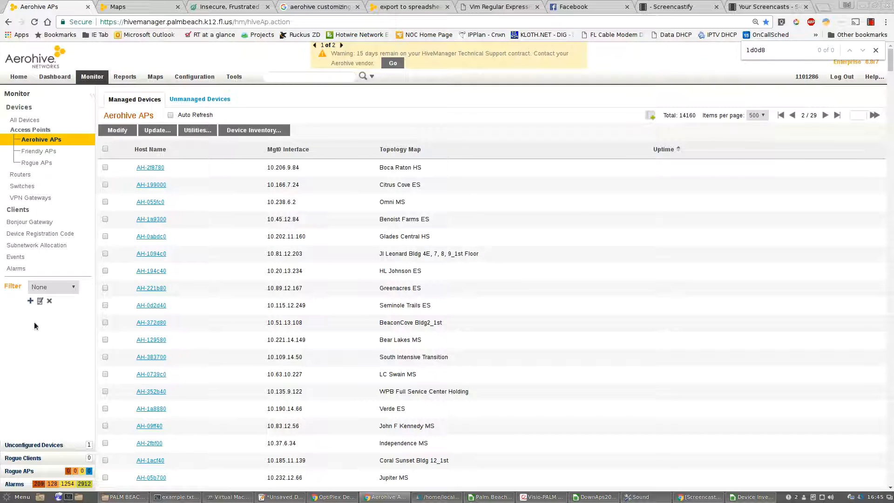
Filter the devices by Mgt0 Interface 10.1.
{"action": "left_click", "coordinate": [31, 302]}
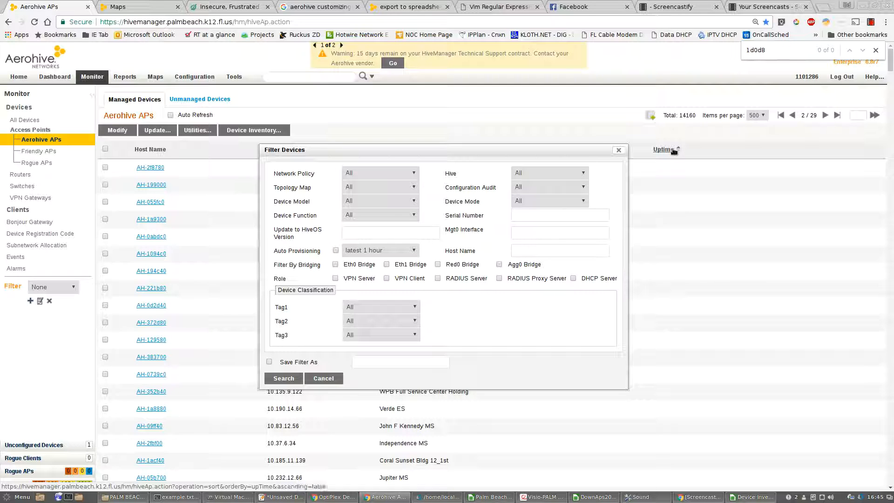
{"action": "left_click", "coordinate": [534, 234]}
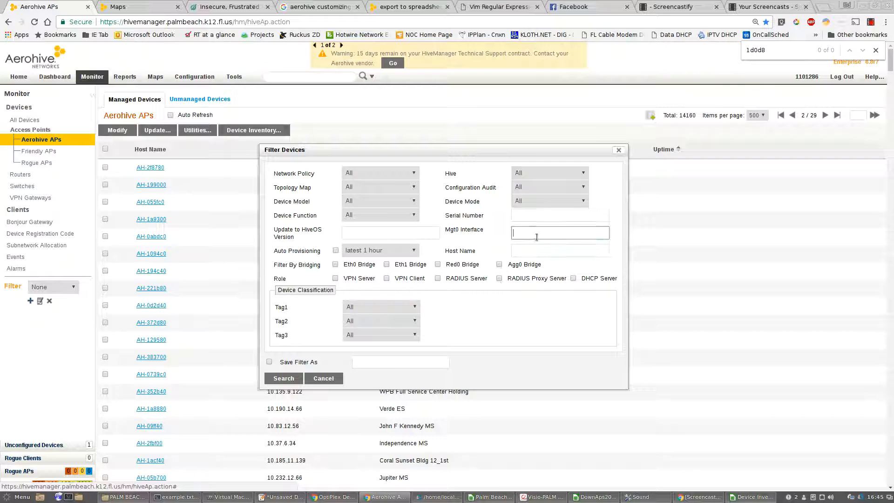
{"action": "type", "text": "10.1"}
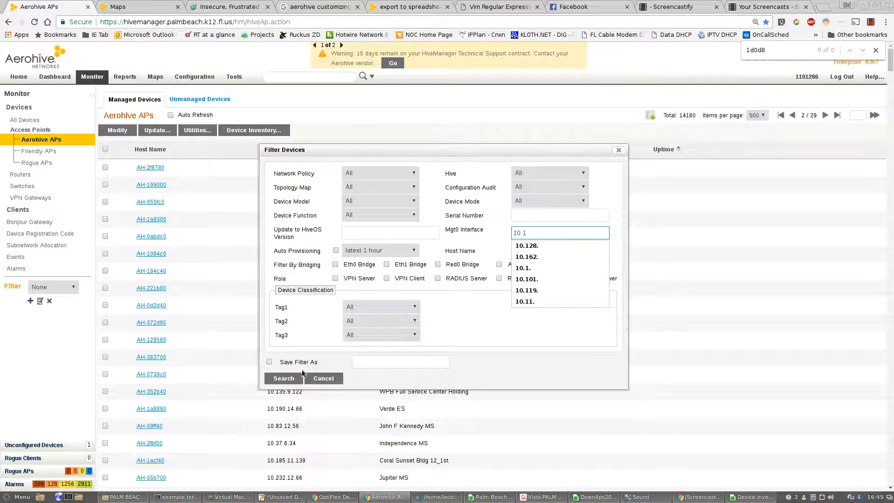
{"action": "left_click", "coordinate": [285, 379]}
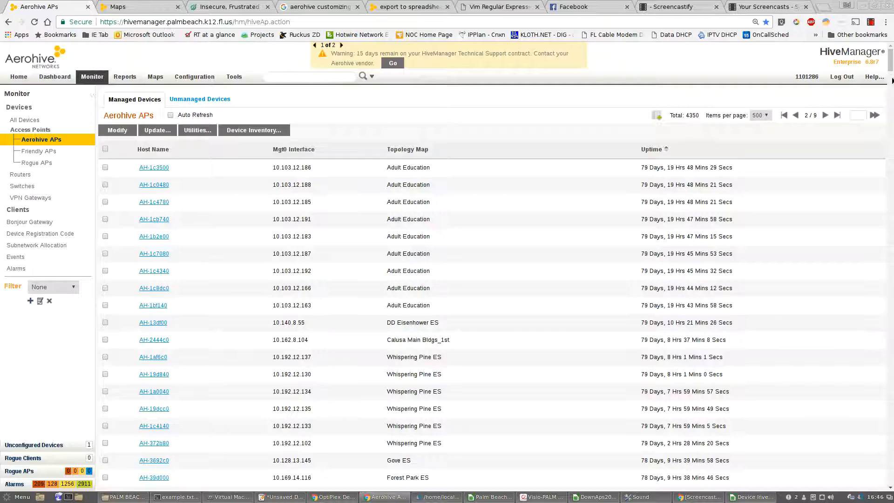
Return to the first page of the filtered AP list and examine the rows down to where uptime values begin.
{"action": "left_click", "coordinate": [892, 99]}
{"action": "left_click_drag", "start_coordinate": [892, 100], "coordinate": [886, 45]}
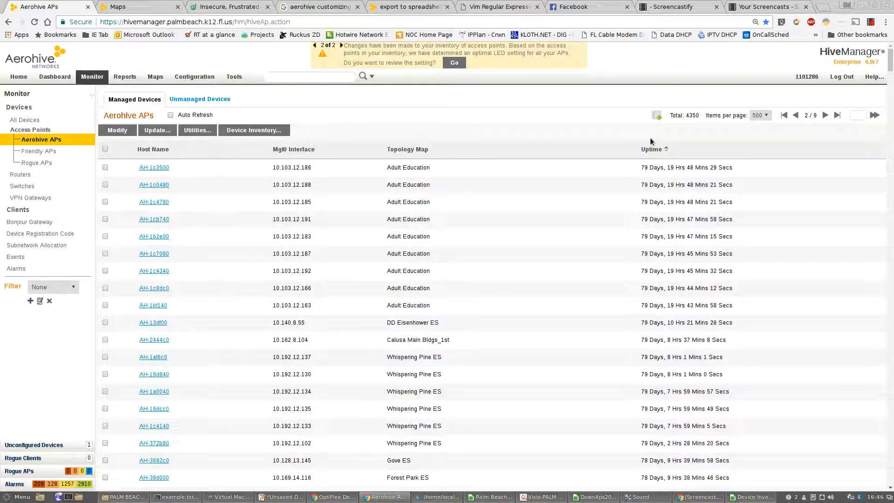
{"action": "left_click", "coordinate": [797, 117]}
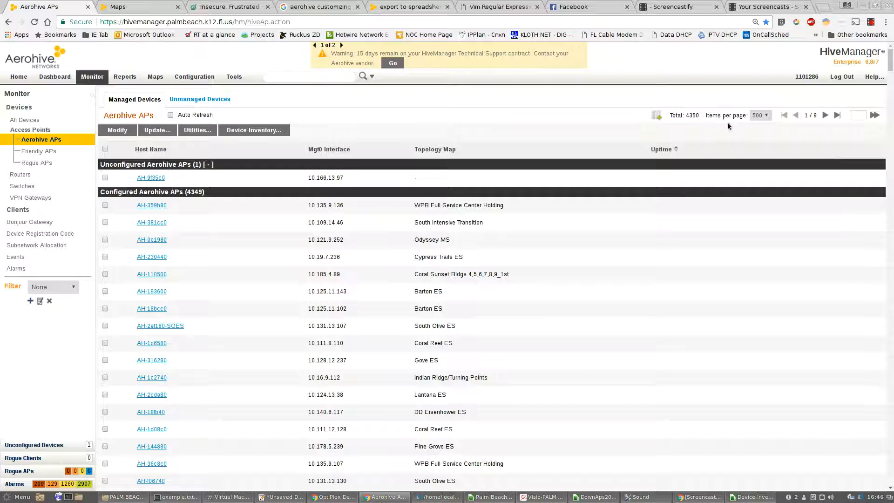
{"action": "left_click_drag", "start_coordinate": [890, 65], "coordinate": [892, 274]}
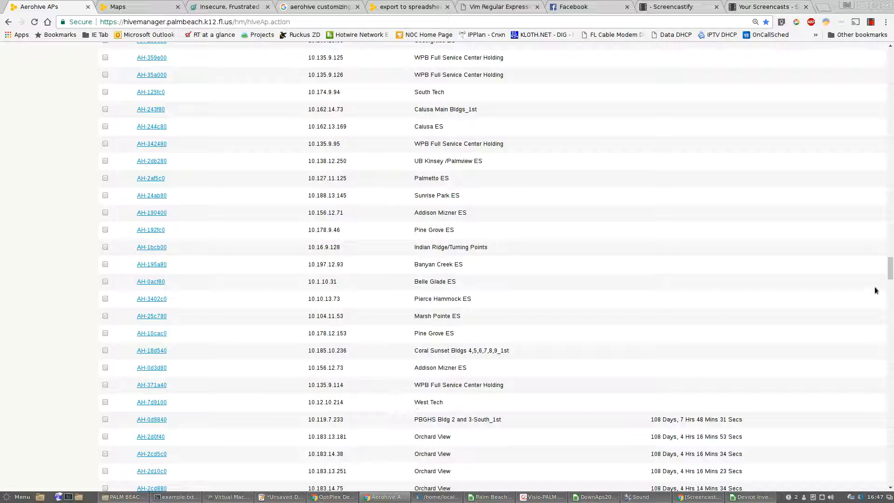
{"action": "left_click_drag", "start_coordinate": [890, 269], "coordinate": [890, 59]}
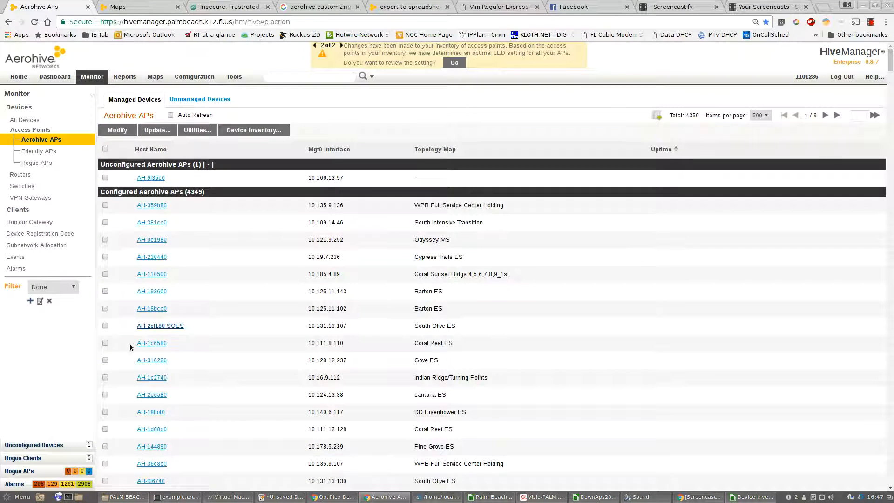
Set up a new device filter with Mgt0 Interface 10.2 and run it.
{"action": "left_click", "coordinate": [31, 300]}
{"action": "left_click", "coordinate": [536, 239]}
{"action": "type", "text": "10."}
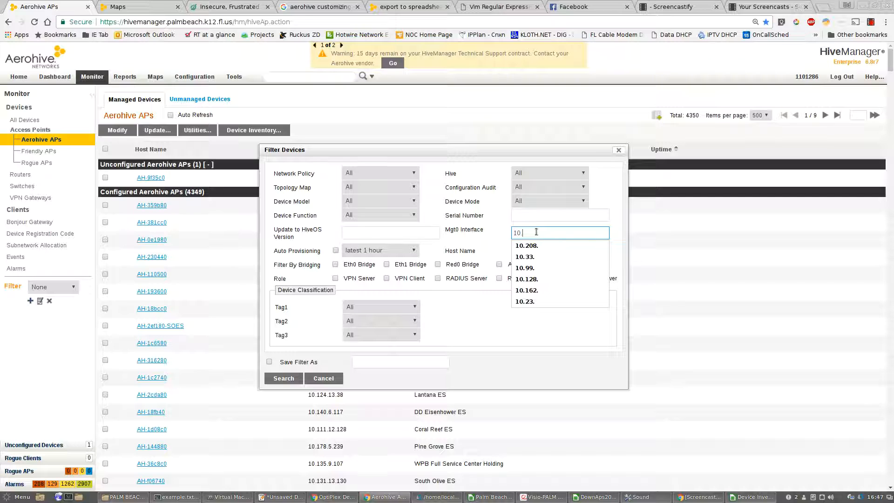
{"action": "type", "text": "2"}
{"action": "left_click", "coordinate": [284, 379]}
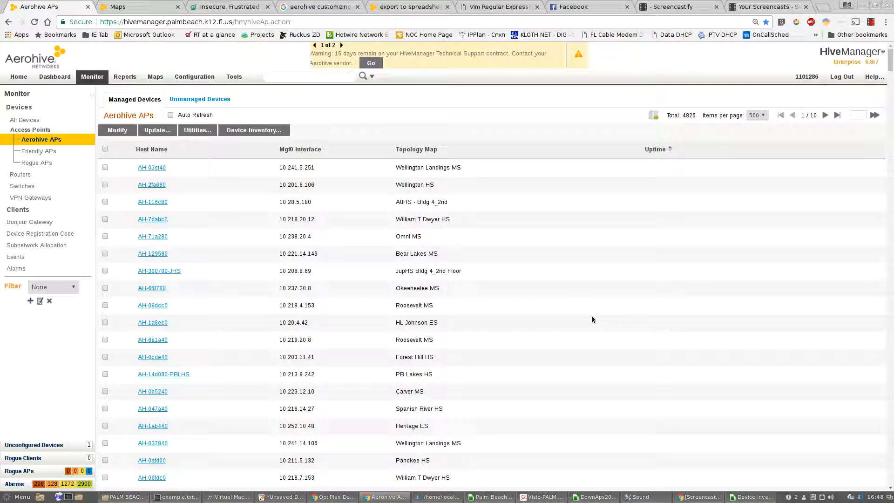
{"action": "left_click", "coordinate": [700, 498]}
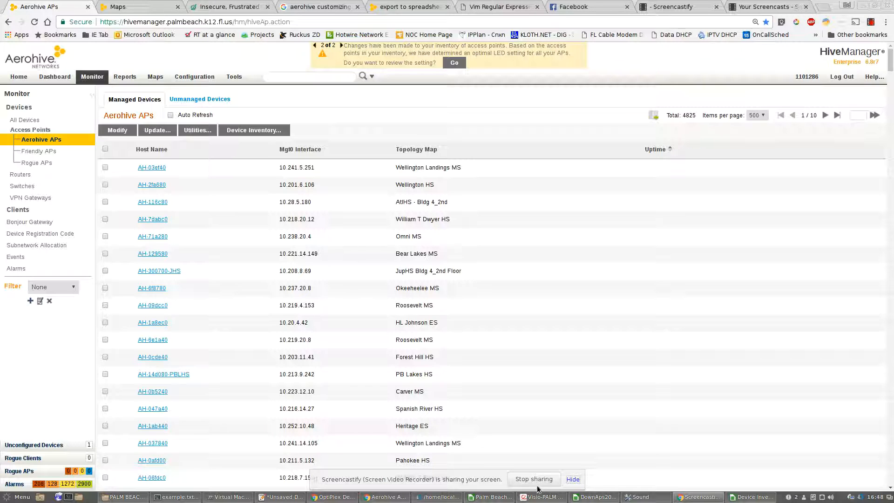